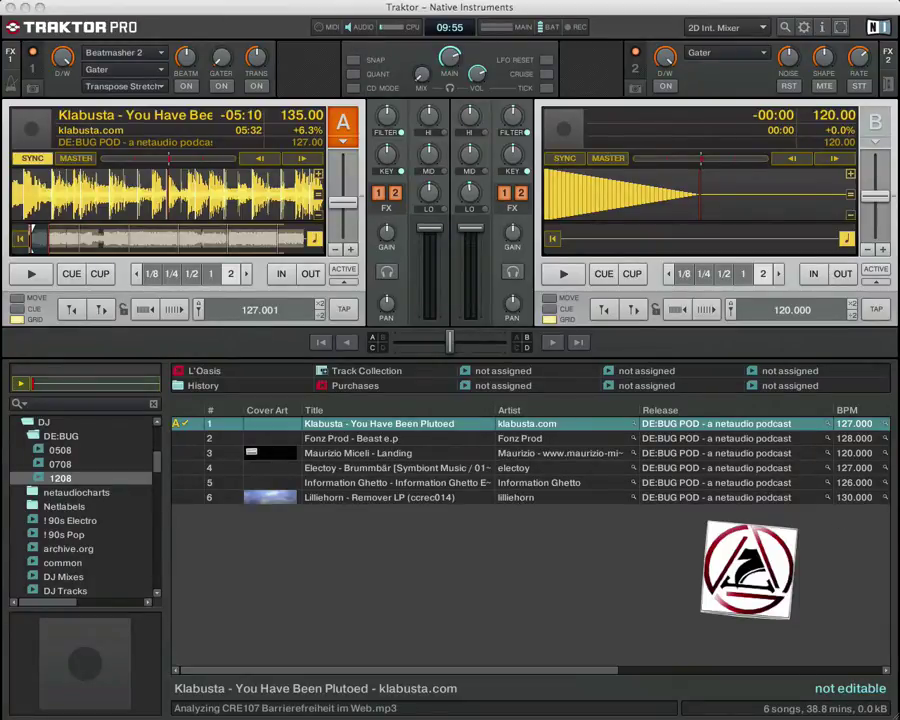
# Open Traktor's Preferences, move the dialog up and left, and show the MIDI Setup page.
pyautogui.press('super+comma')
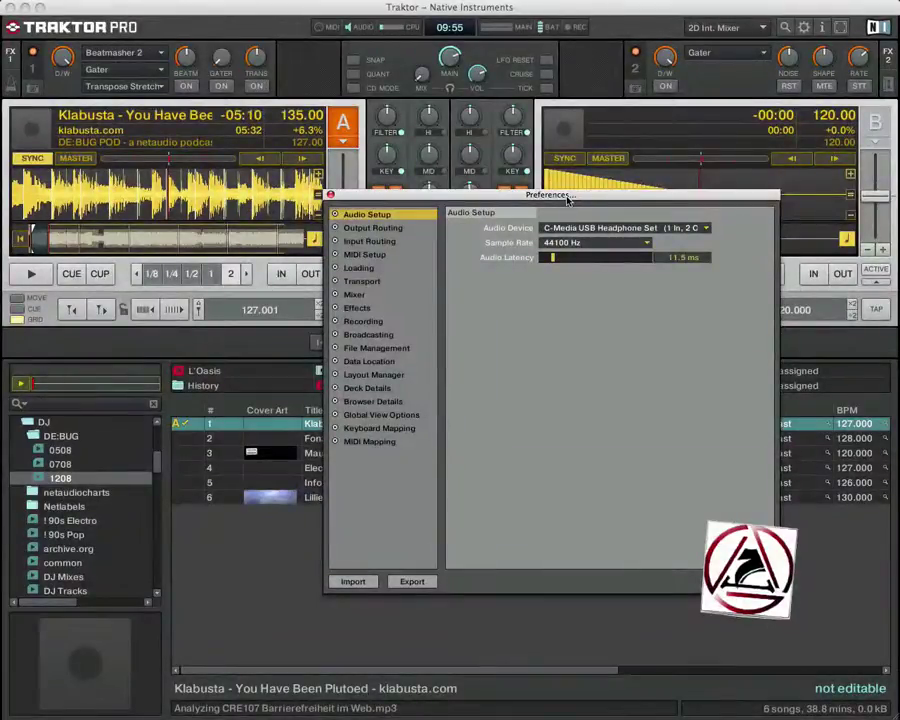
pyautogui.moveTo(568, 197); pyautogui.dragTo(485, 142)
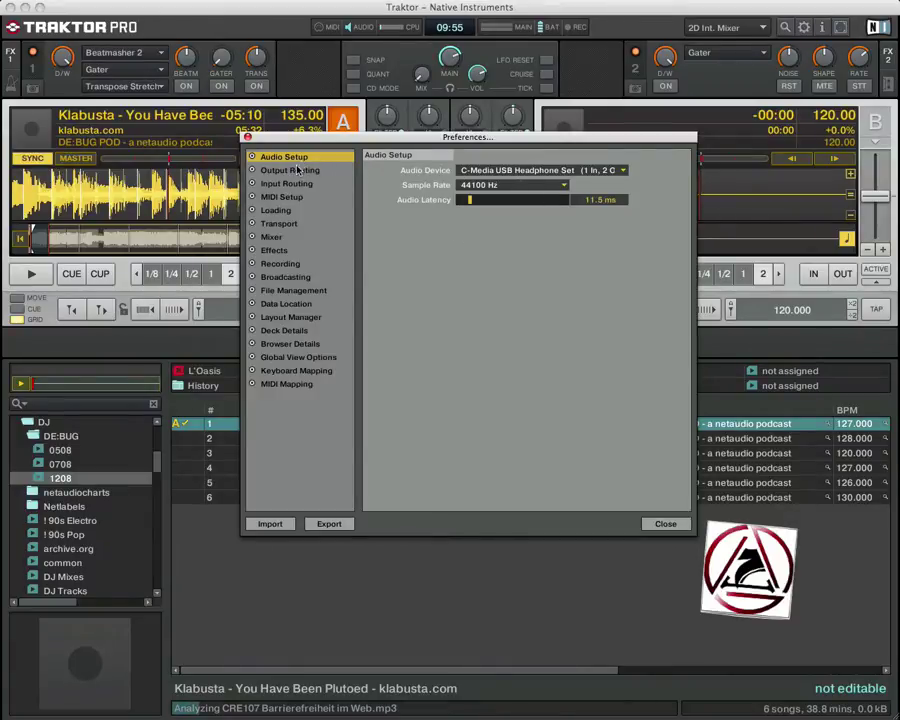
pyautogui.click(290, 197)
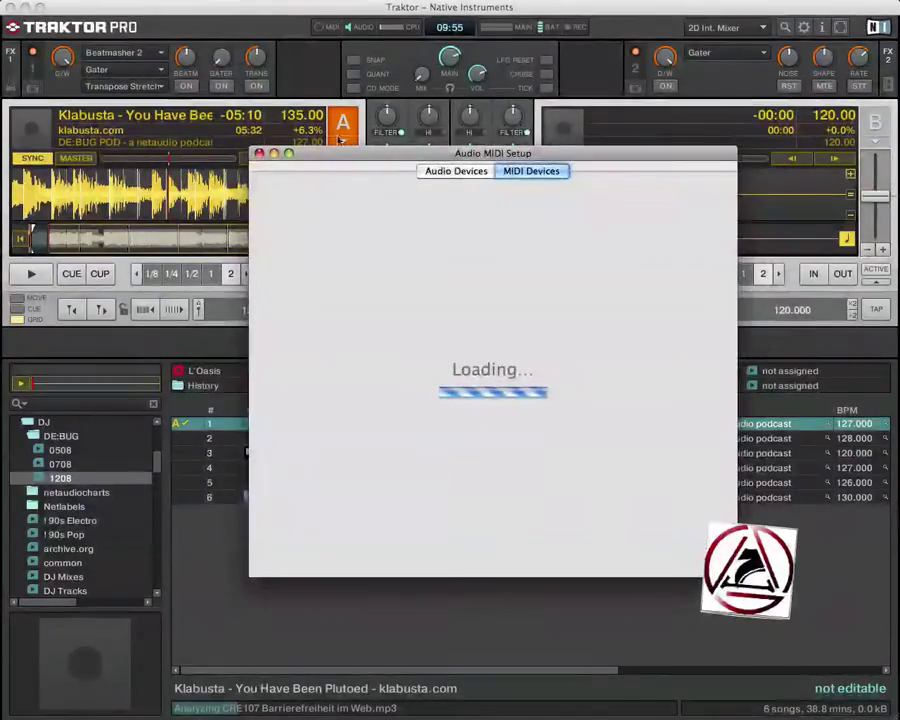
# Set the IAC Driver online in its Audio MIDI Setup properties, then close the properties.
pyautogui.moveTo(483, 157); pyautogui.dragTo(503, 157)
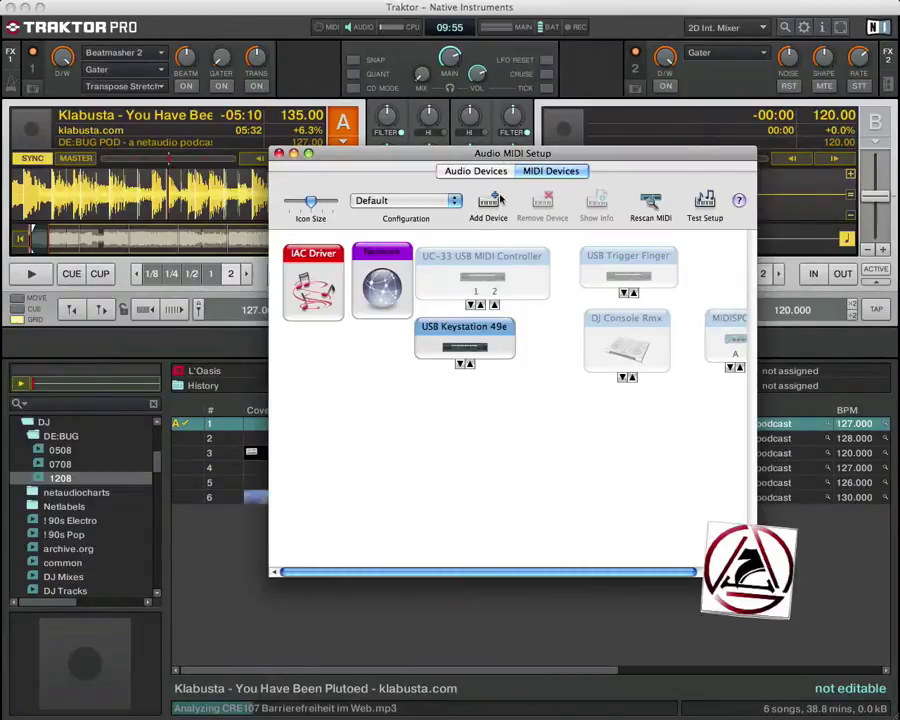
pyautogui.click(311, 262)
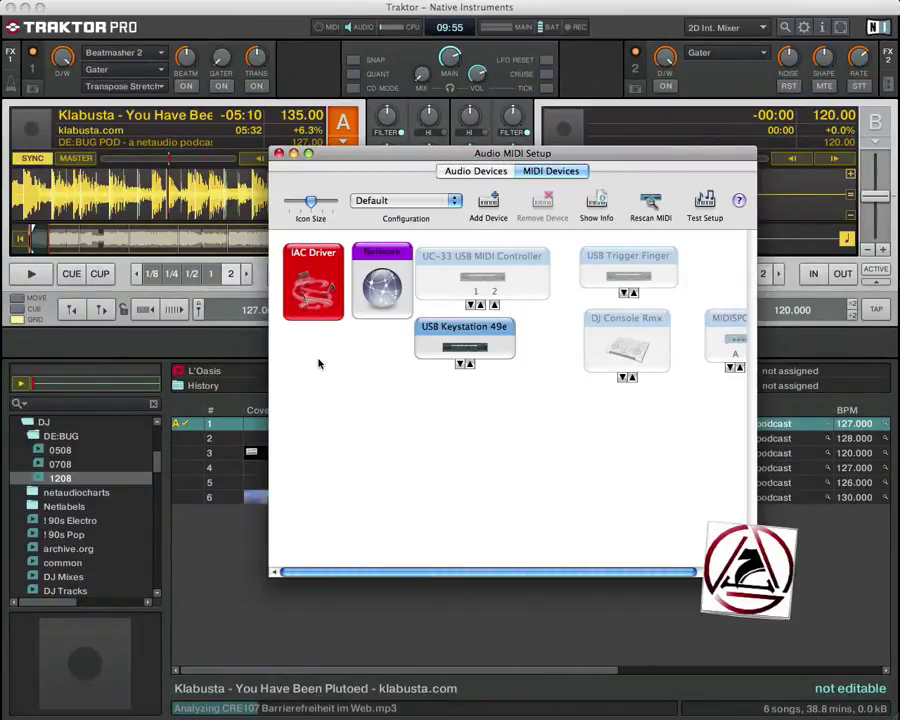
pyautogui.doubleClick(316, 272)
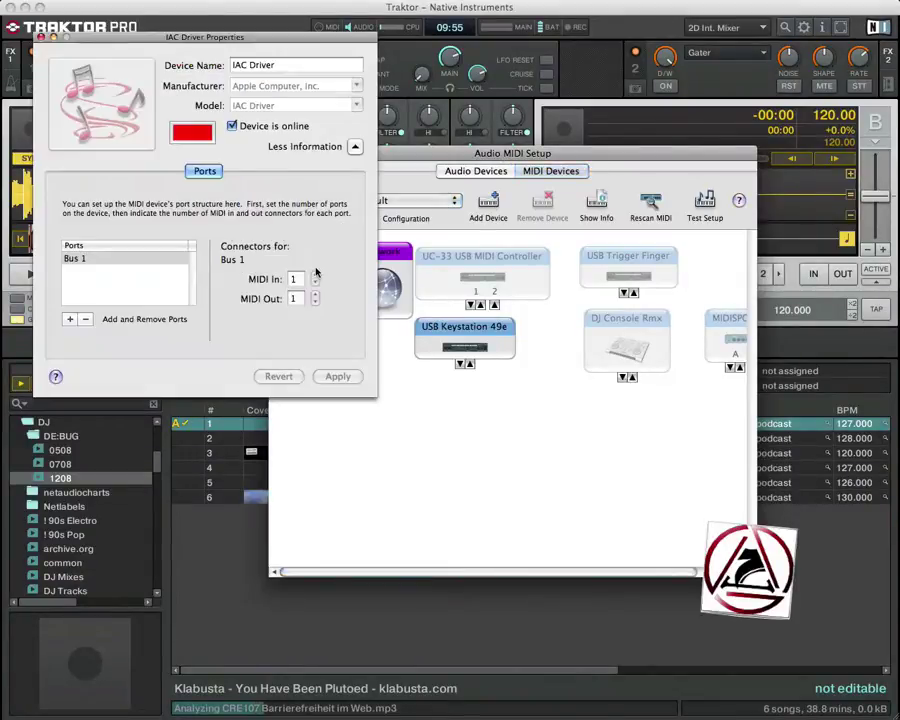
pyautogui.click(258, 126)
pyautogui.moveTo(248, 48); pyautogui.dragTo(534, 217)
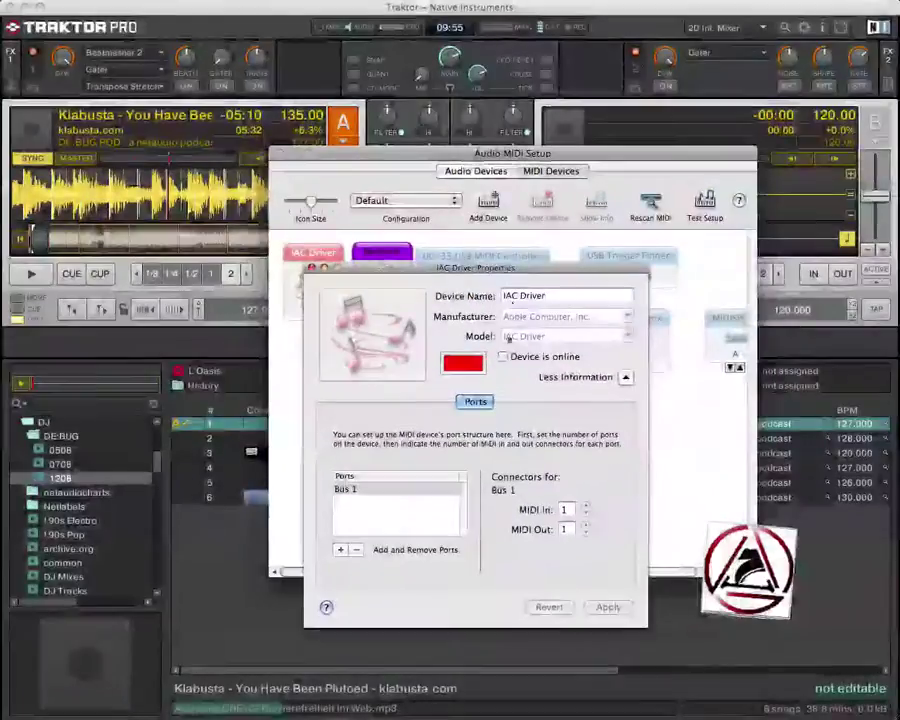
pyautogui.click(503, 356)
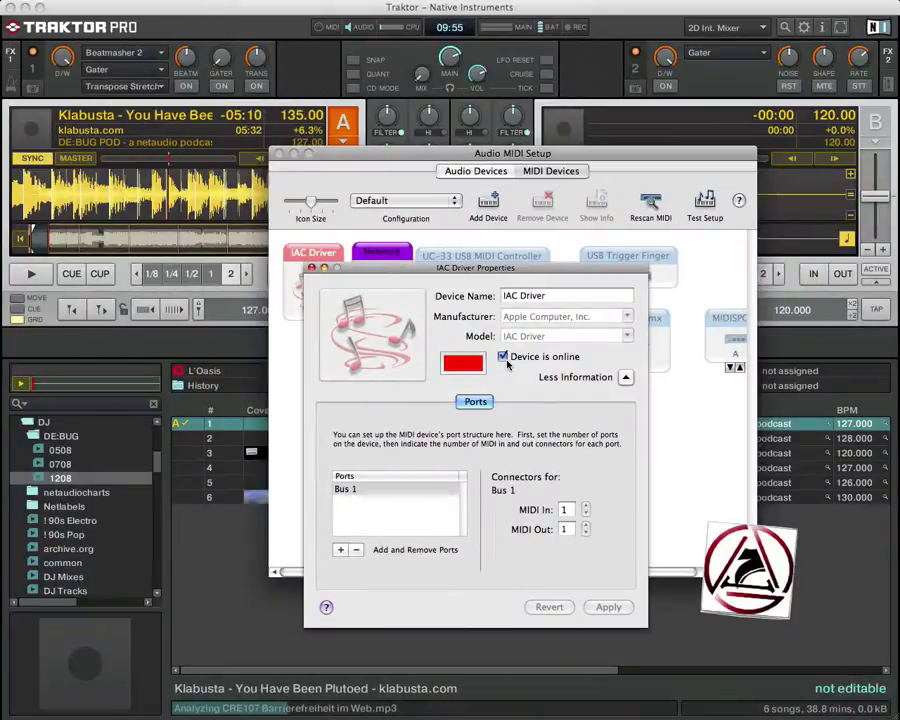
pyautogui.click(312, 269)
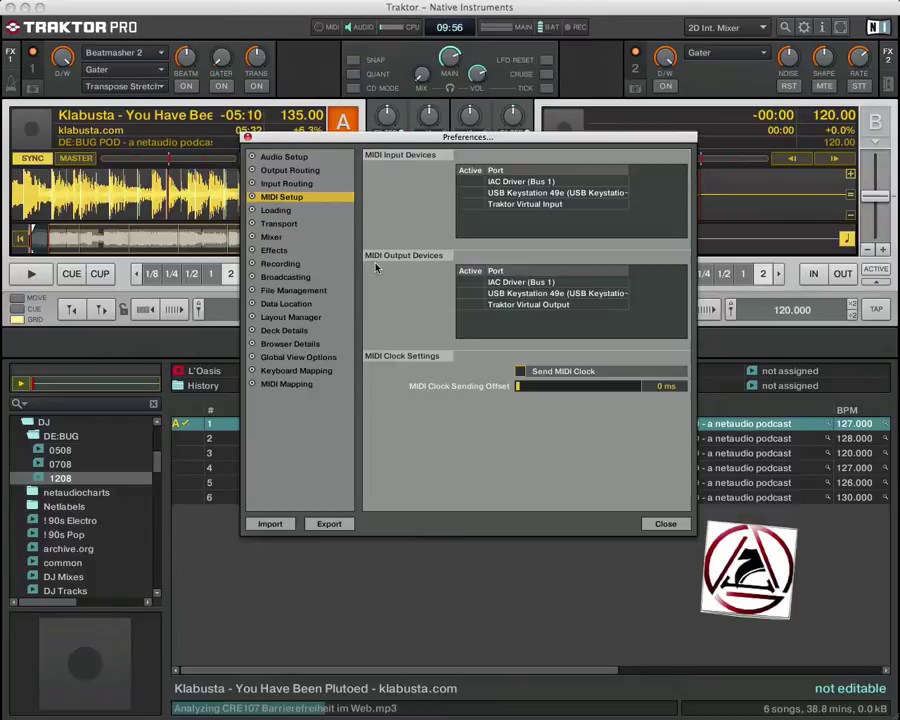
# Activate IAC Driver (Bus 1) as a Traktor MIDI output device.
pyautogui.click(466, 283)
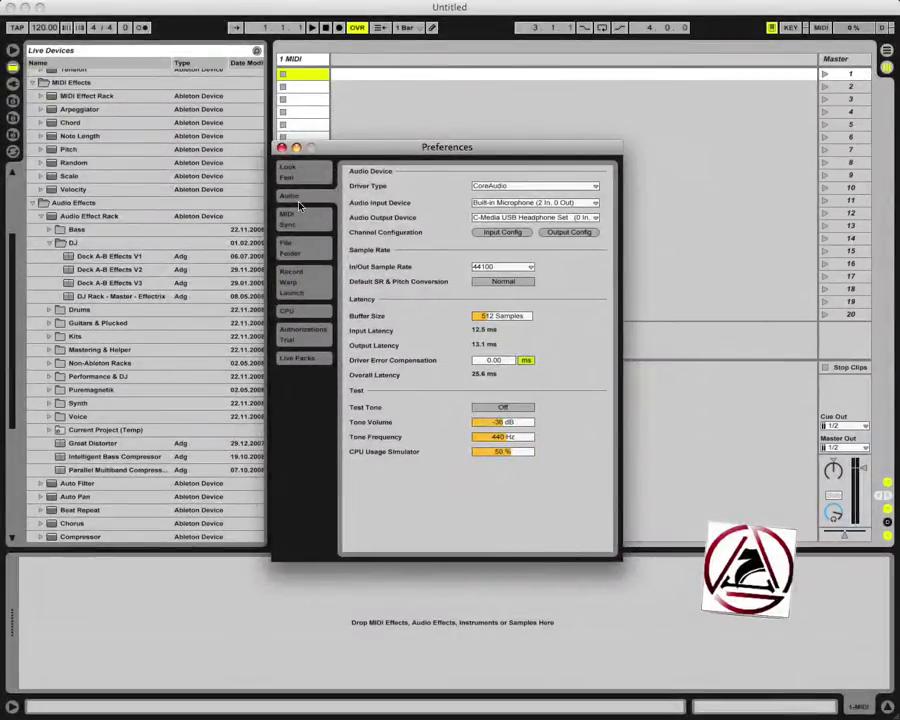
# Turn on Sync for the IAC Driver (Bus 1) input in Live's MIDI Sync preferences, then close Preferences.
pyautogui.click(292, 217)
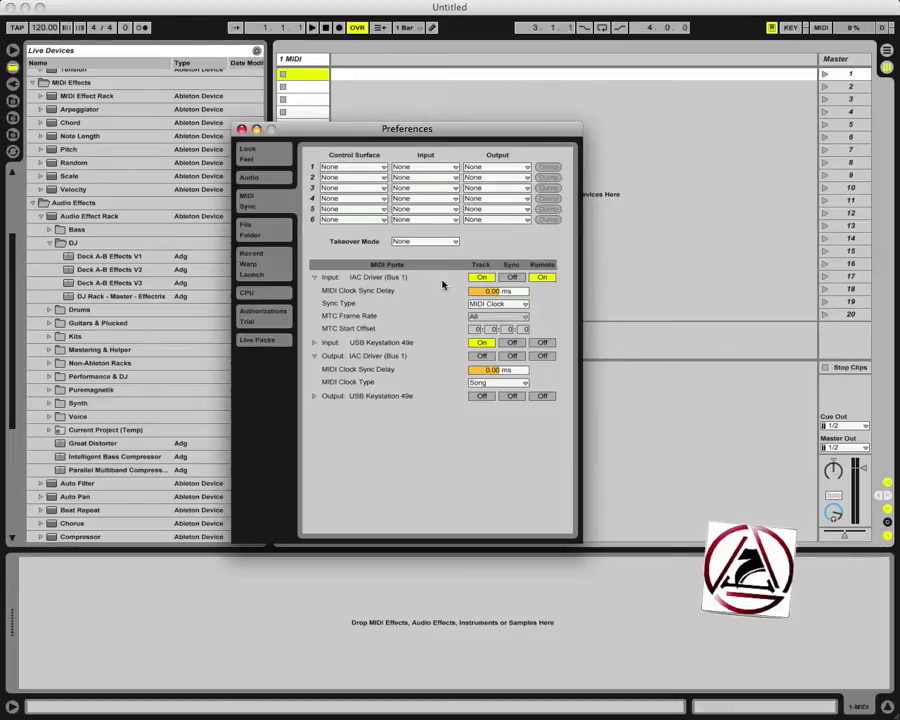
pyautogui.click(512, 277)
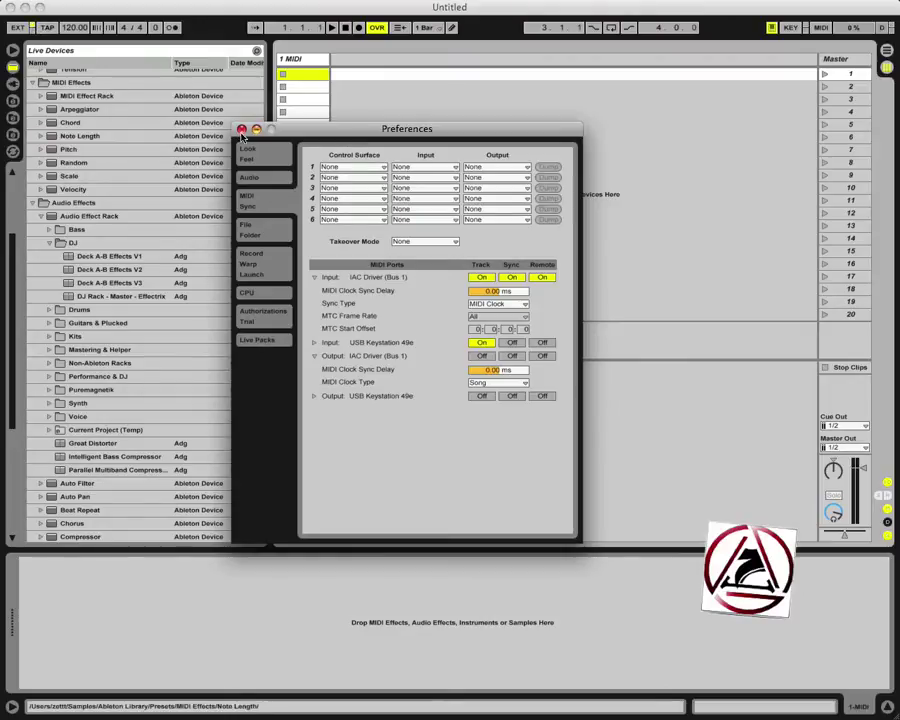
pyautogui.click(241, 130)
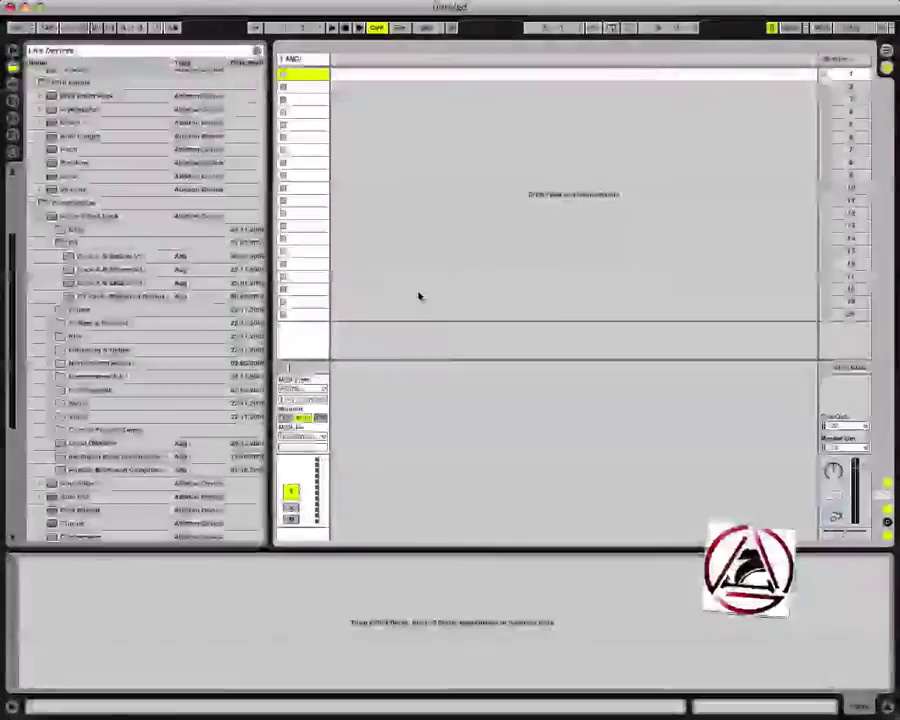
# Create an audio track holding Deck A-B Effects V3, delete the 1 MIDI track, and add another audio track.
pyautogui.moveTo(117, 287); pyautogui.dragTo(145, 630)
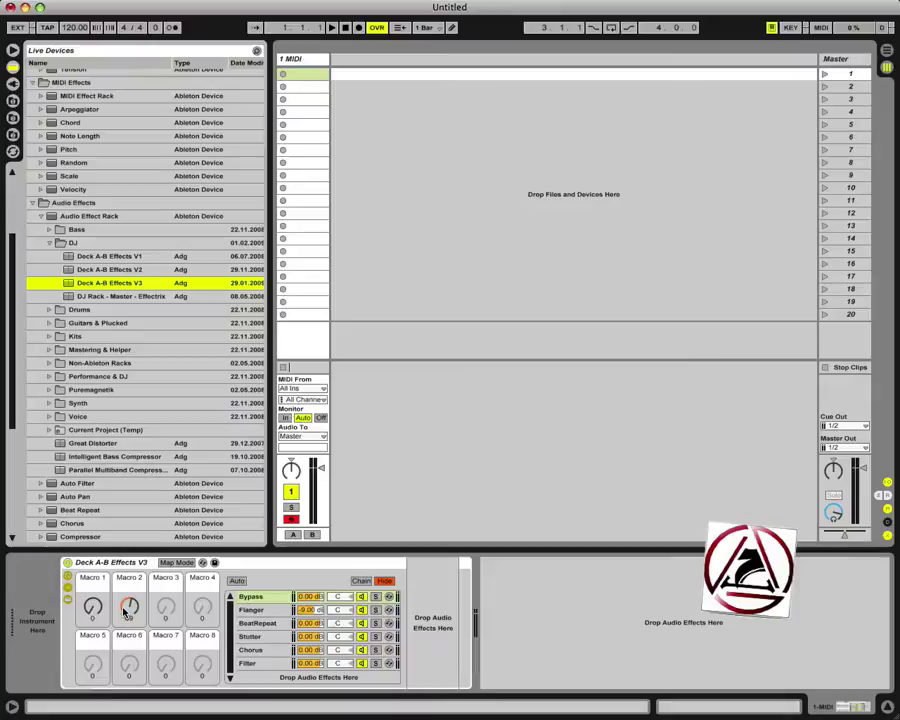
pyautogui.moveTo(134, 560); pyautogui.dragTo(372, 267)
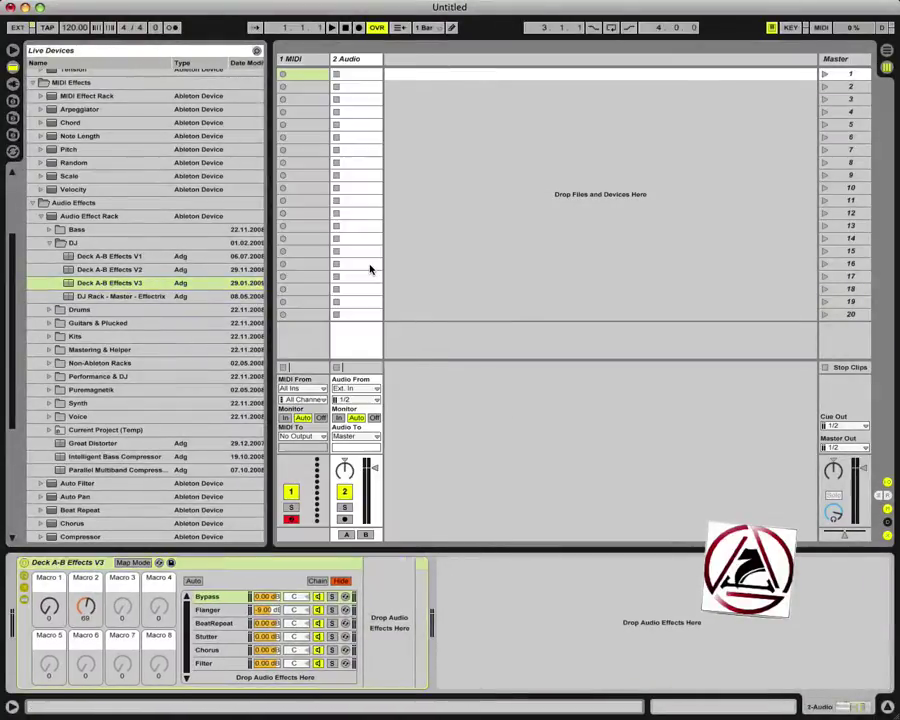
pyautogui.click(298, 59)
pyautogui.press('Delete')
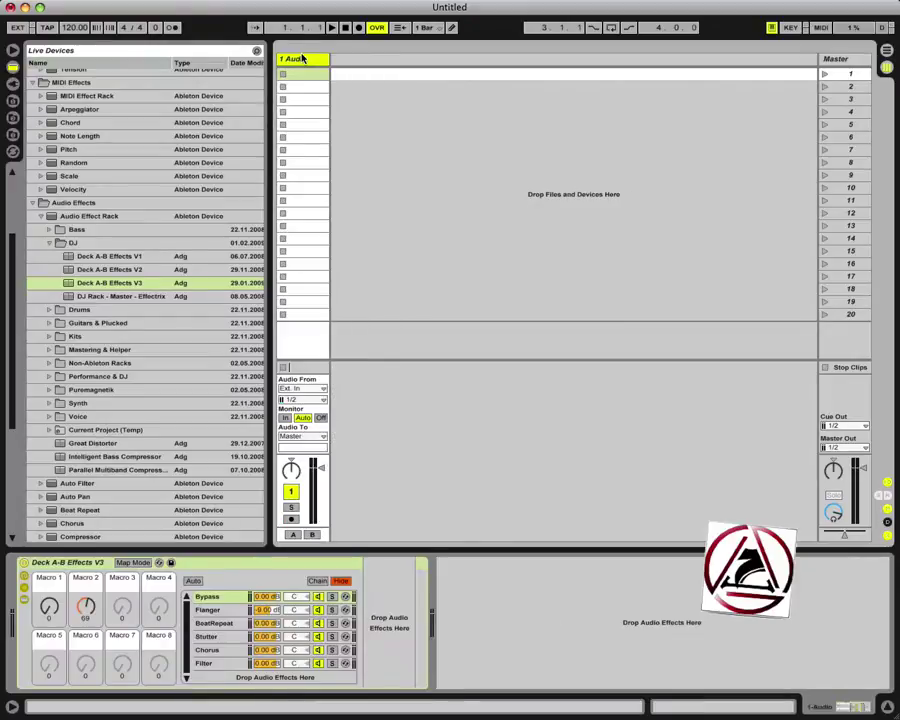
pyautogui.press('super+t')
pyautogui.click(308, 60)
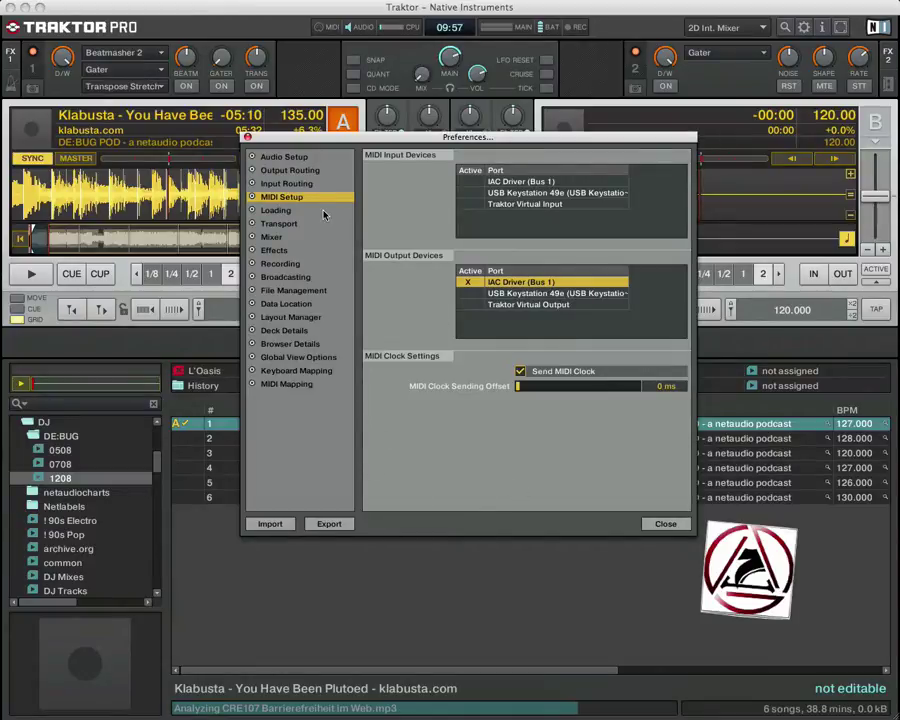
# Choose Soundflower (16ch) as Traktor's audio device, review Output Routing, and close Preferences.
pyautogui.click(301, 158)
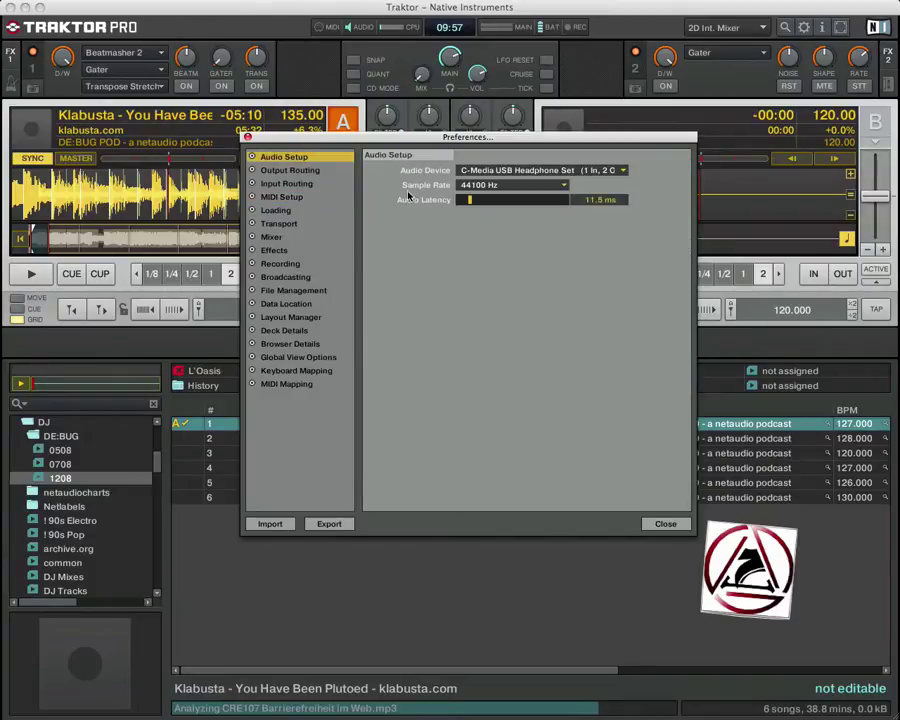
pyautogui.click(503, 172)
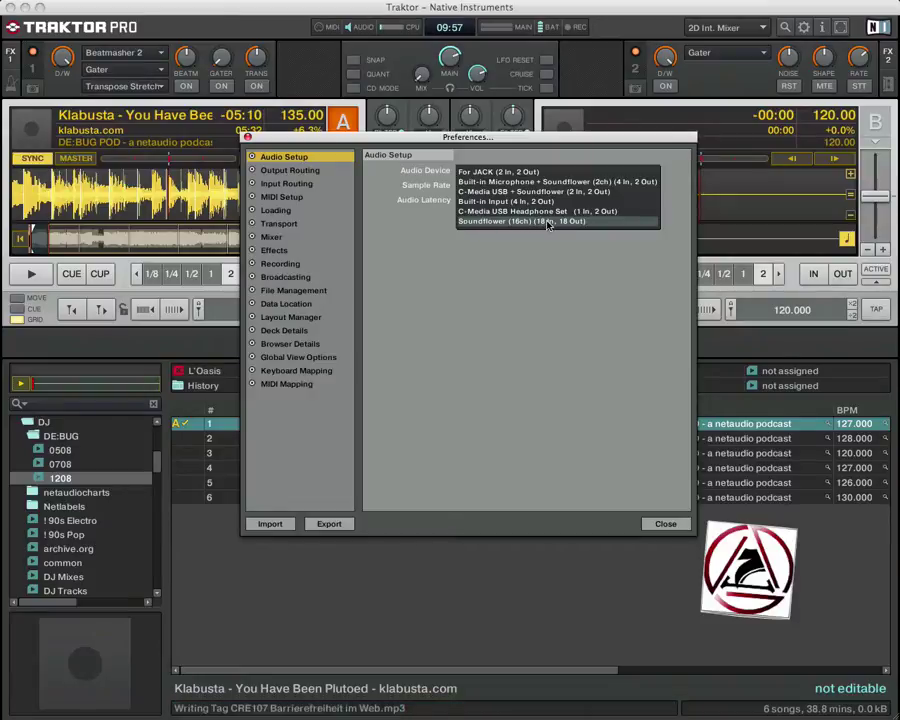
pyautogui.click(591, 229)
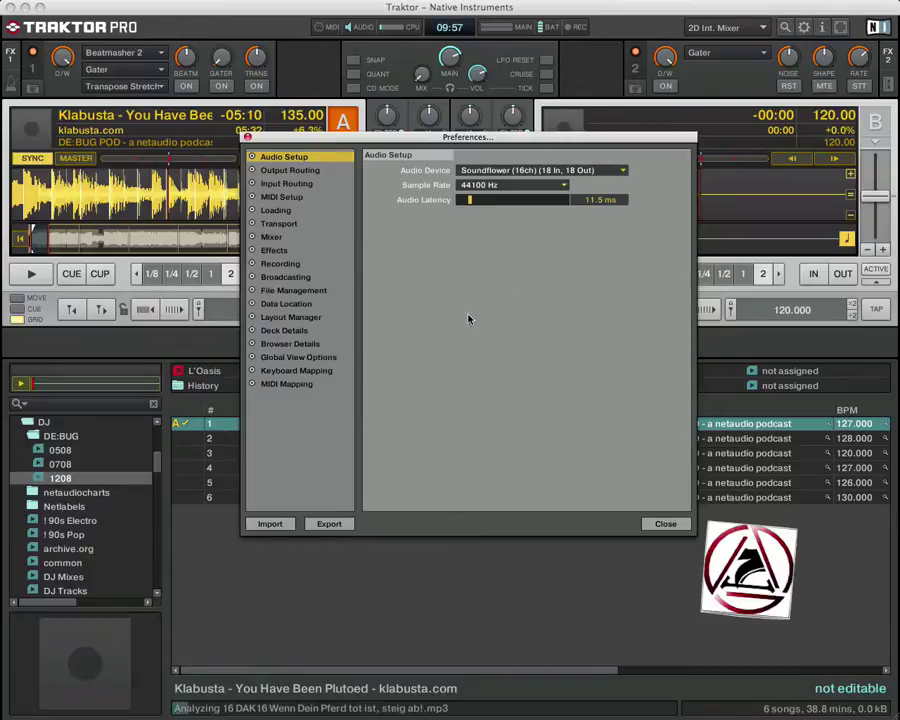
pyautogui.click(290, 170)
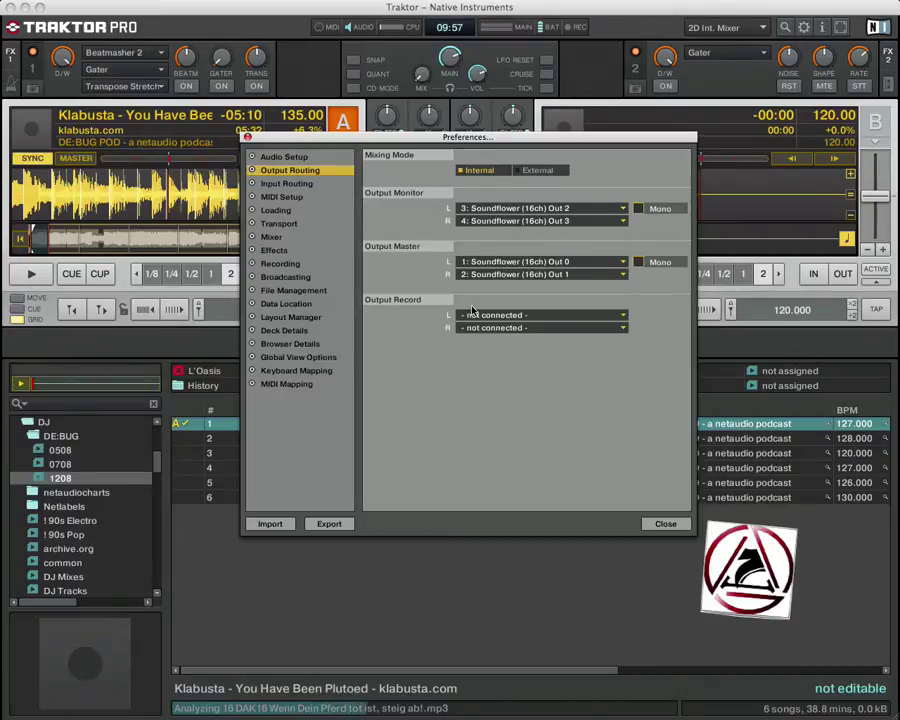
pyautogui.click(656, 530)
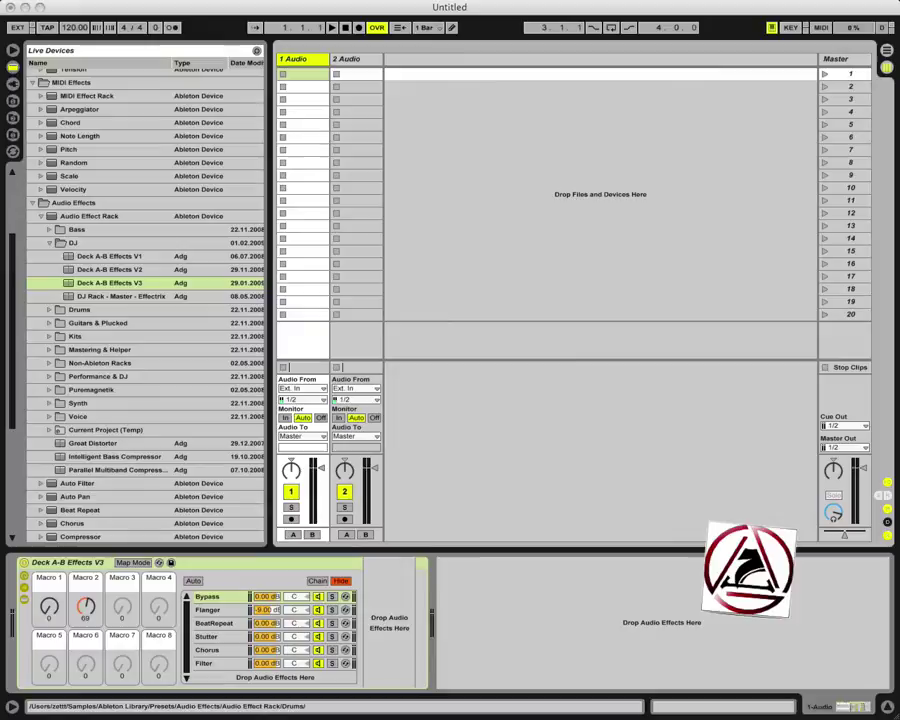
# Set Live's Audio Input Device to Soundflower (16ch) in the Audio preferences.
pyautogui.press('super+comma')
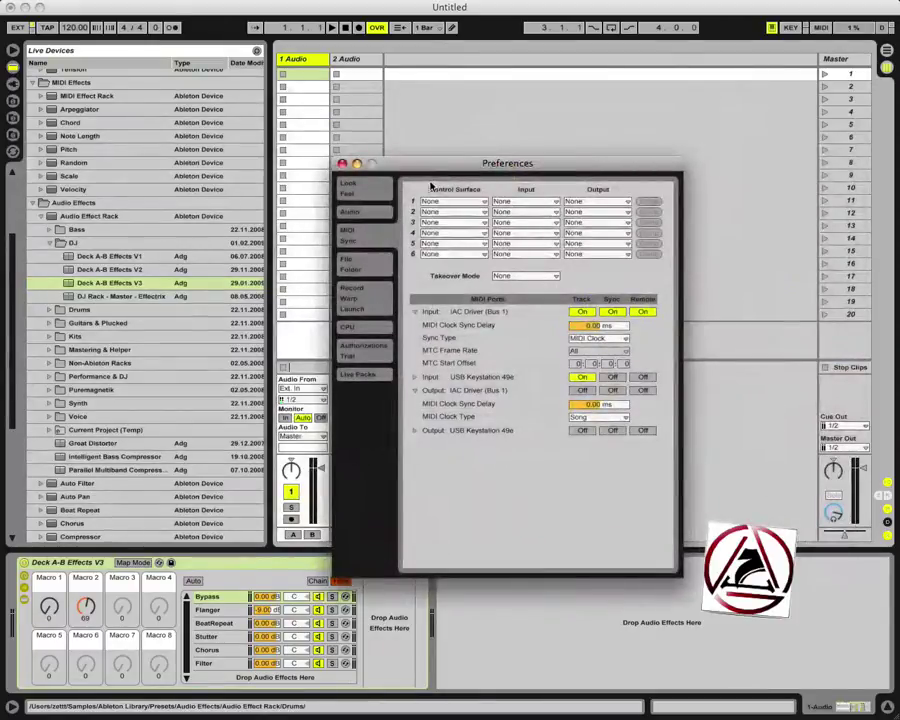
pyautogui.click(350, 215)
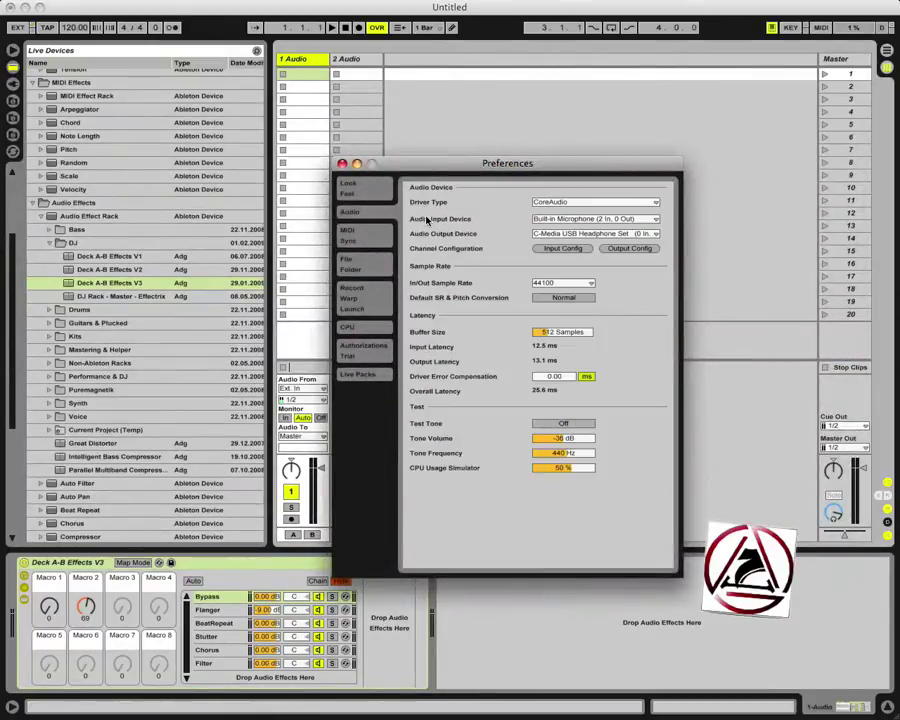
pyautogui.click(560, 218)
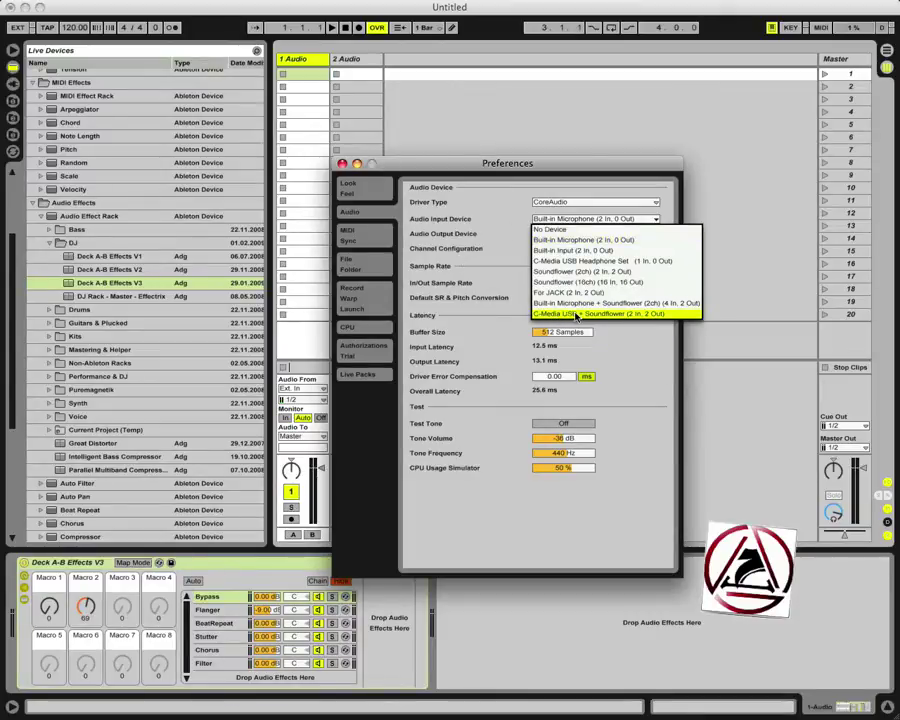
pyautogui.click(572, 282)
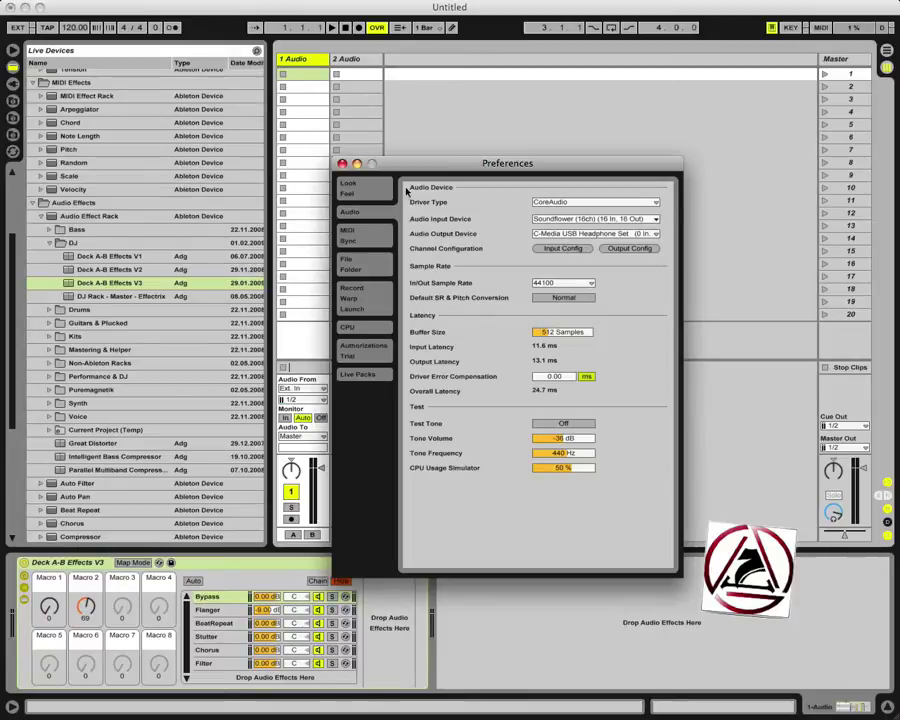
# Start Deck A playing, and give track 1 input 1/2, Monitor In, and volume at 0 dB.
pyautogui.click(342, 163)
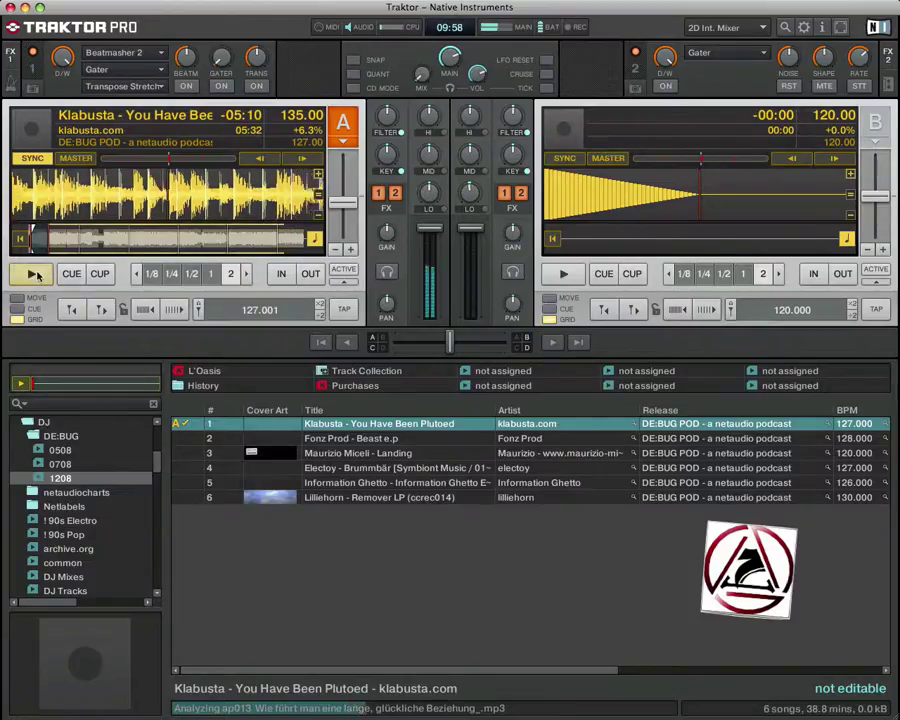
pyautogui.click(34, 274)
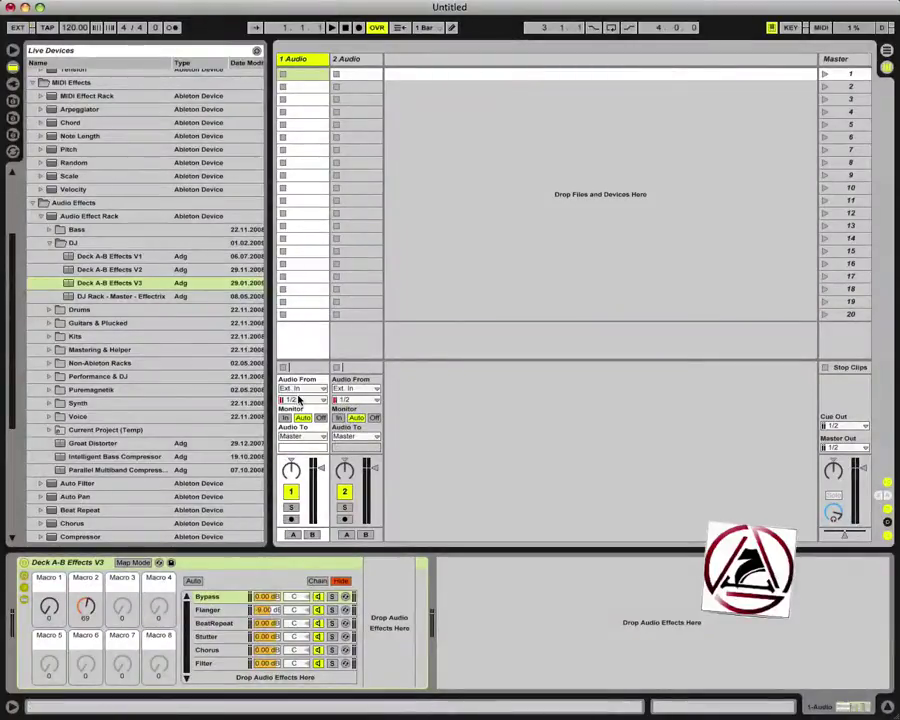
pyautogui.click(299, 400)
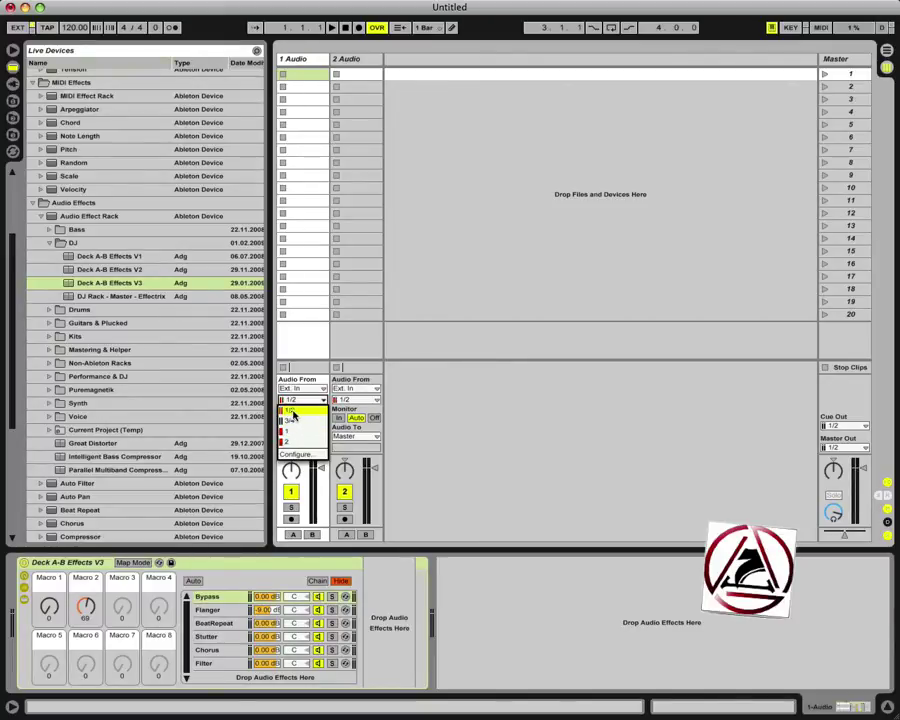
pyautogui.click(292, 412)
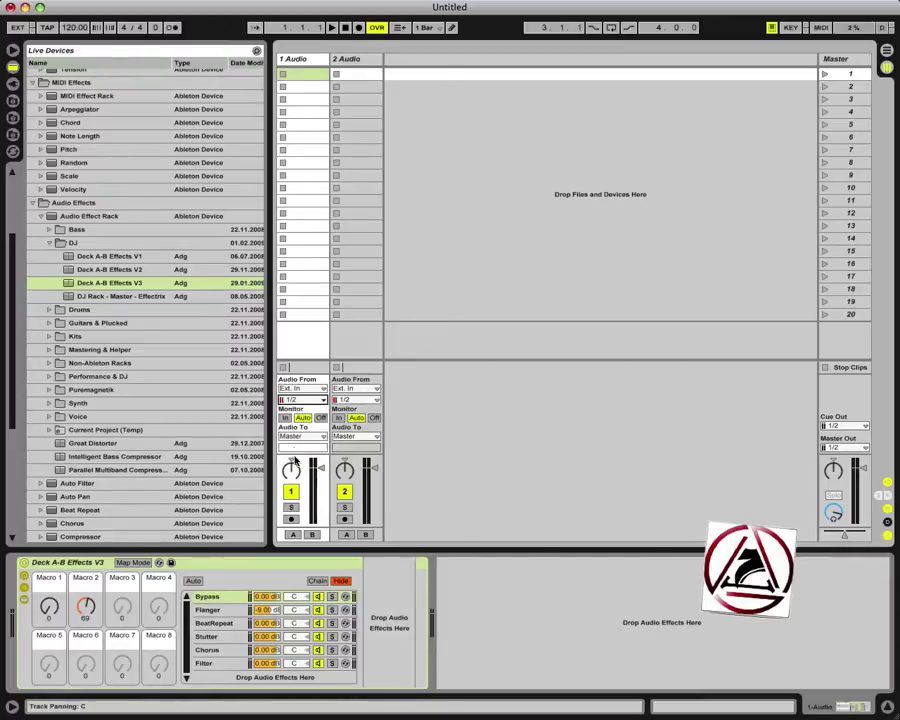
pyautogui.click(287, 419)
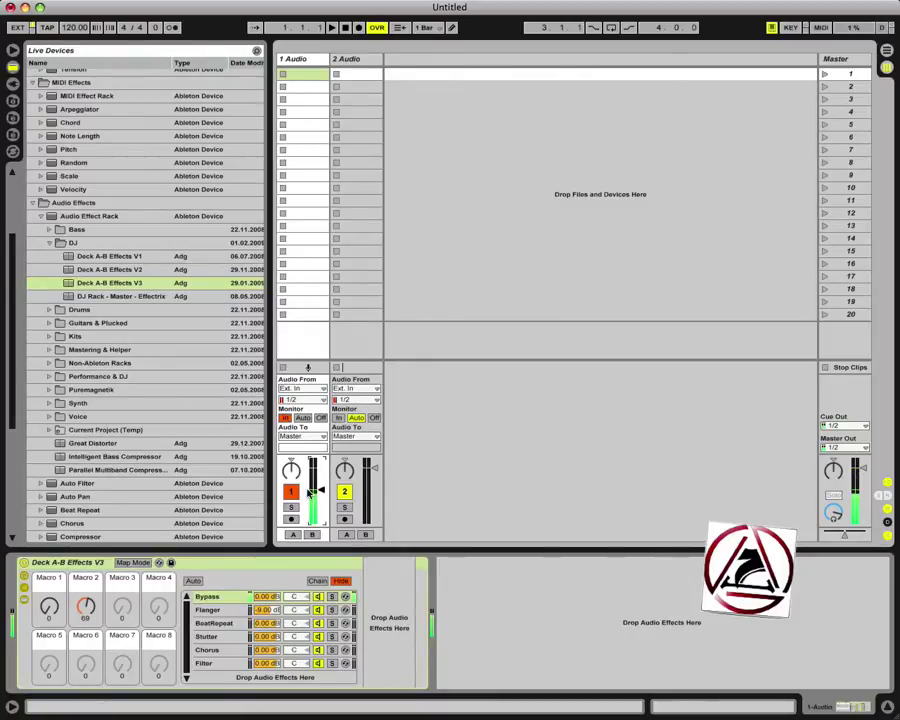
pyautogui.click(292, 492)
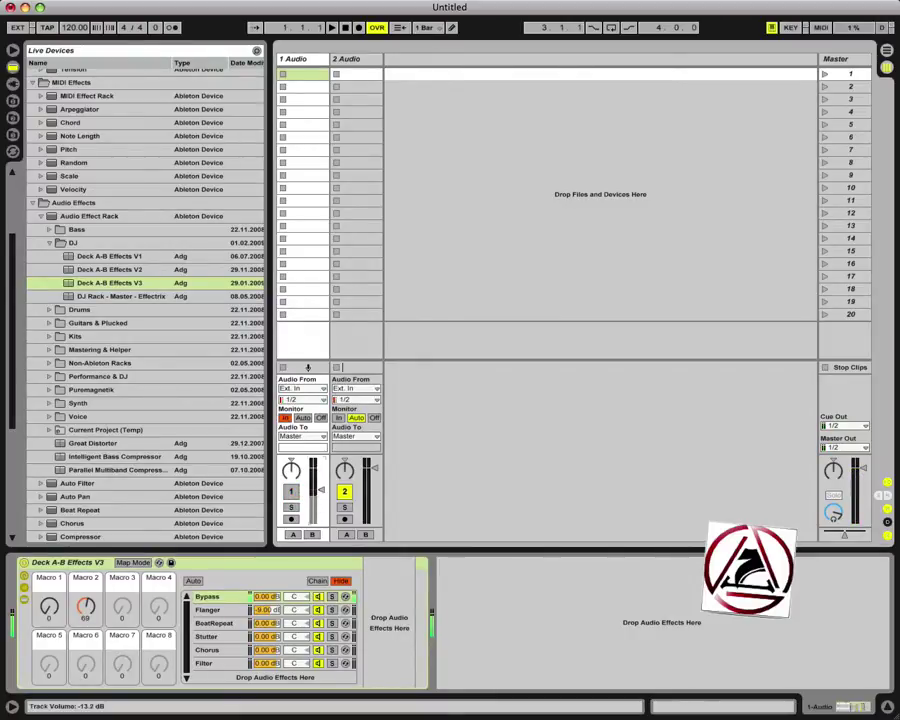
pyautogui.moveTo(320, 497); pyautogui.dragTo(320, 470)
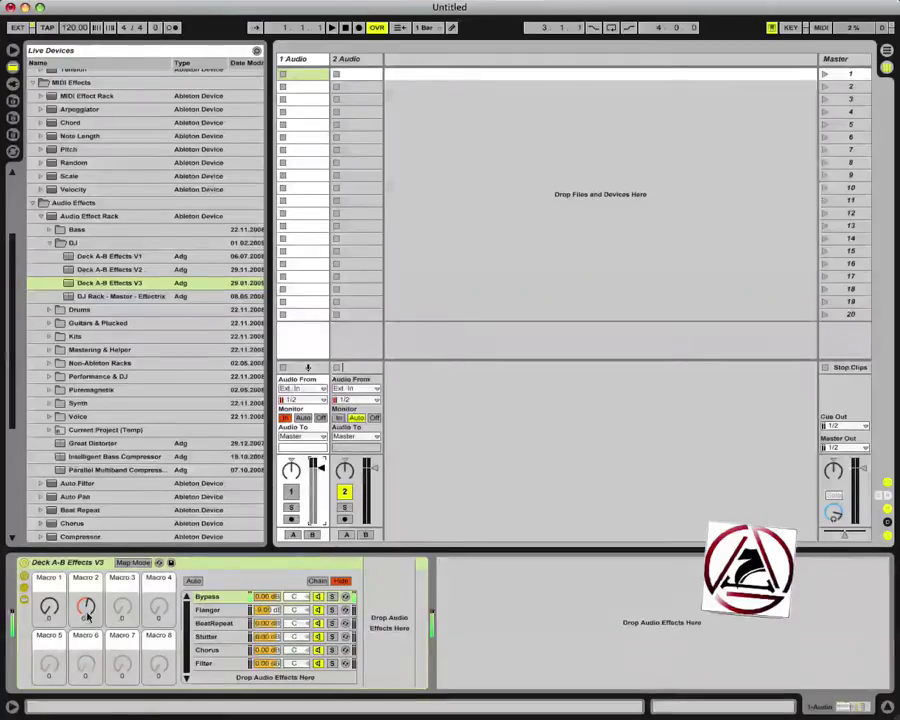
# Switch track 1 on, pick the BeatRepeat chain with Macro 1, start playback, and vary Macro 2.
pyautogui.click(291, 494)
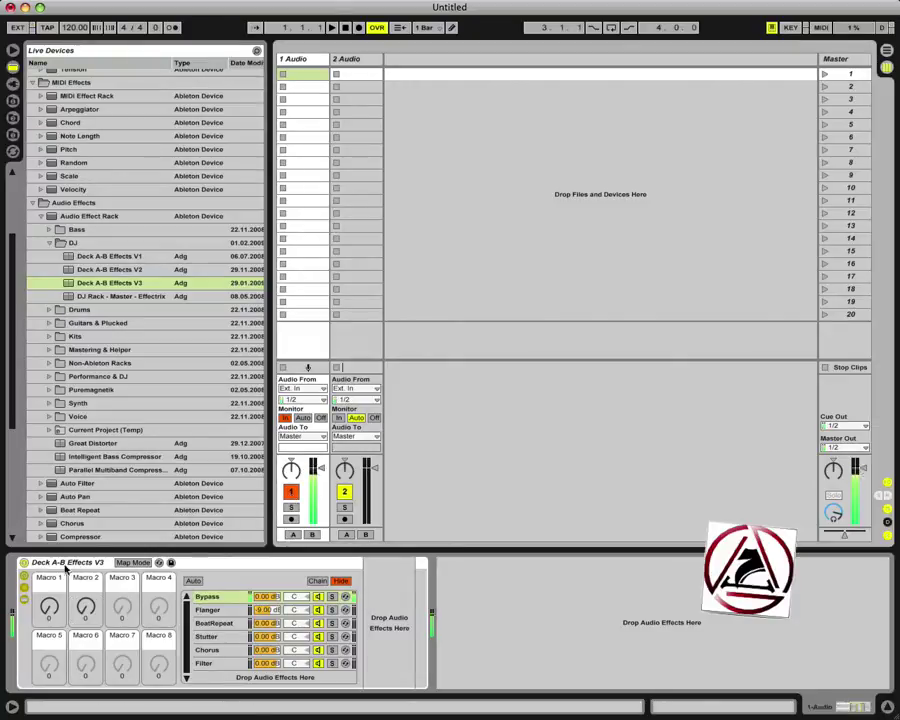
pyautogui.moveTo(48, 606); pyautogui.dragTo(85, 587)
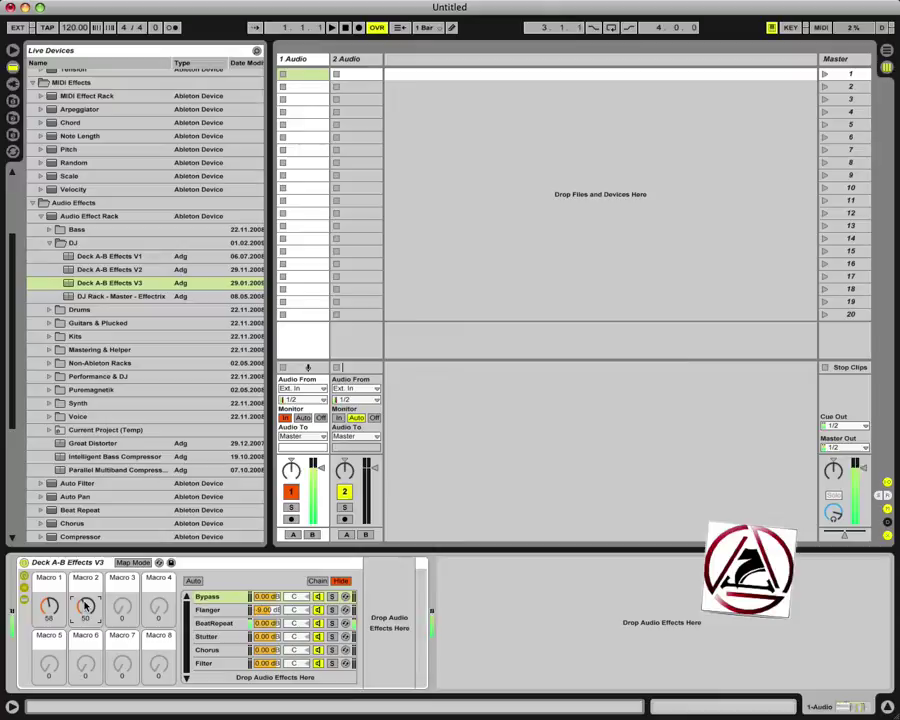
pyautogui.click(332, 27)
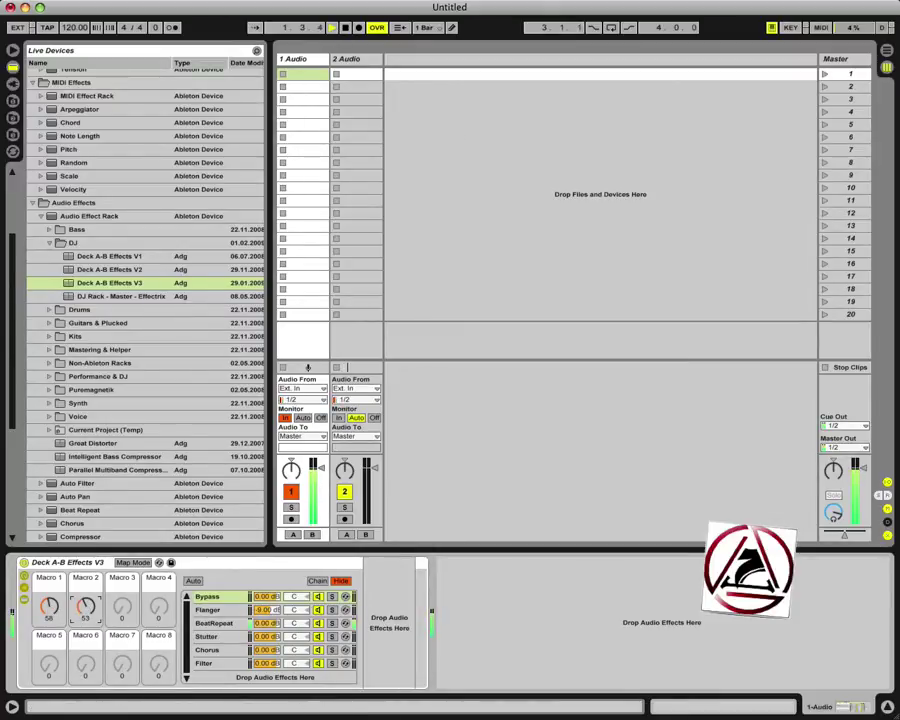
pyautogui.moveTo(85, 606); pyautogui.dragTo(48, 600)
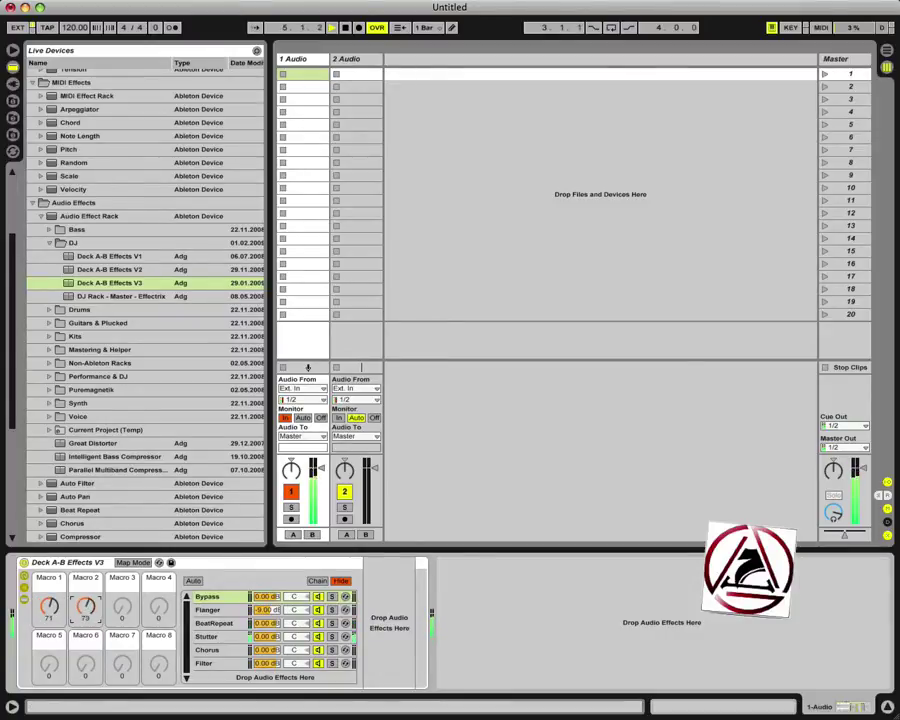
pyautogui.moveTo(85, 606); pyautogui.dragTo(85, 612)
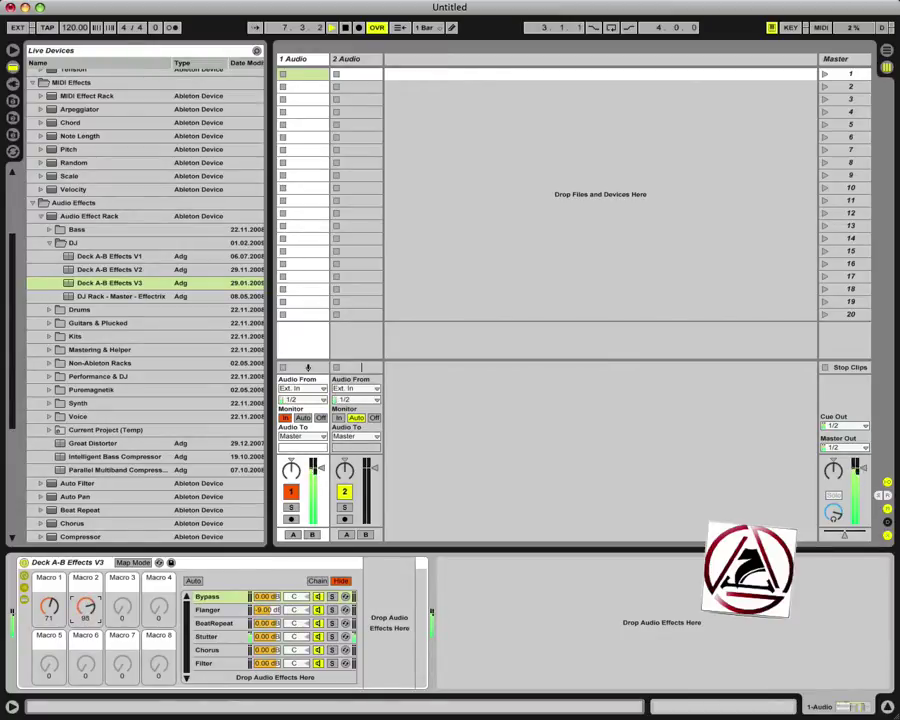
pyautogui.moveTo(85, 606); pyautogui.dragTo(60, 582)
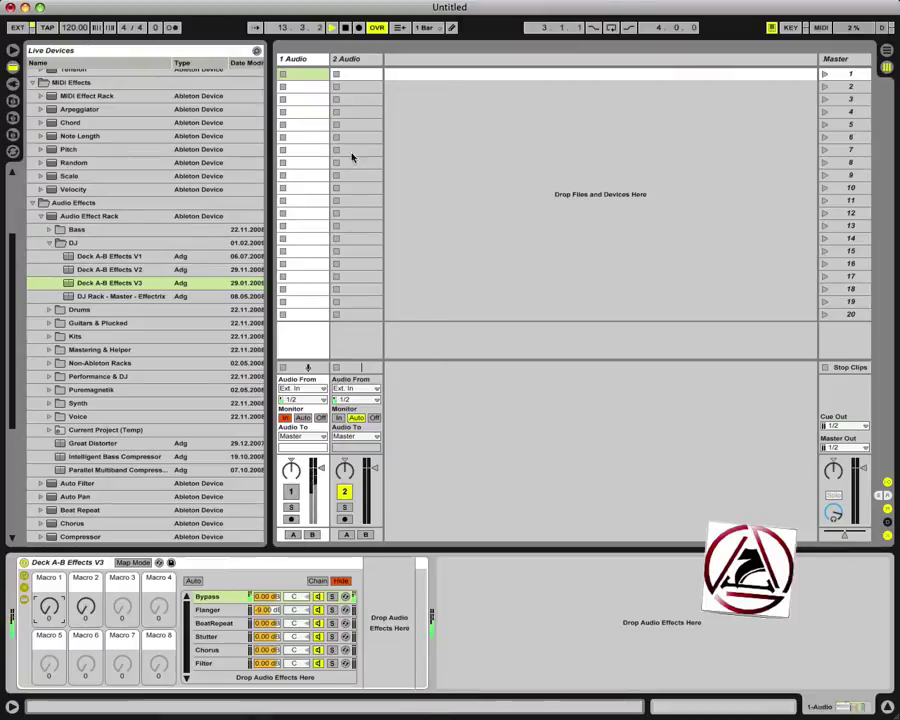
# Route input 3/4 into track 2 and set the master's Cue Out to 1/2.
pyautogui.click(300, 59)
pyautogui.click(343, 62)
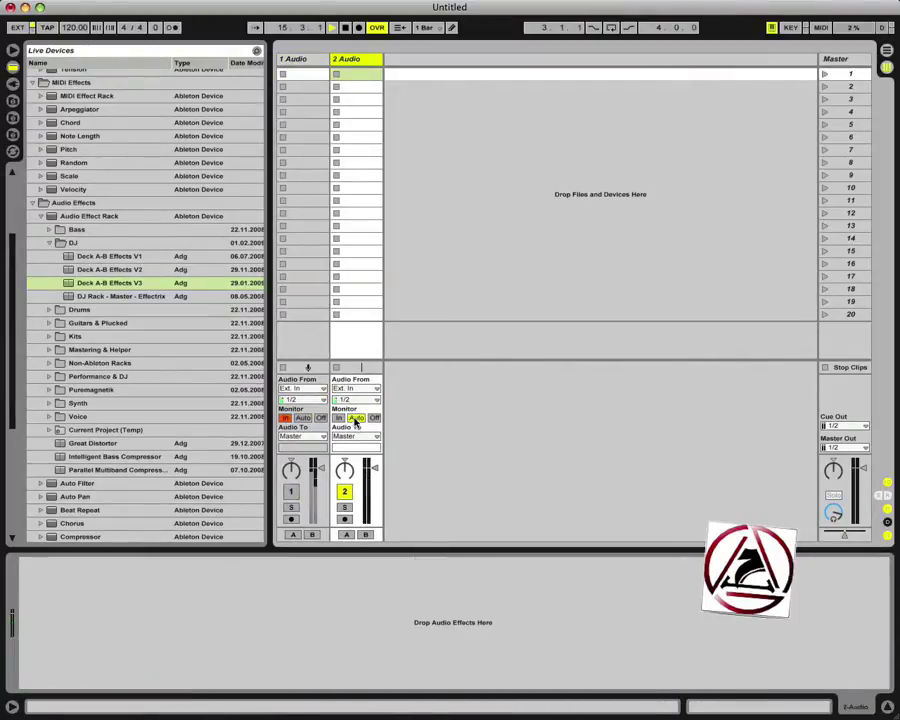
pyautogui.click(353, 400)
pyautogui.click(351, 422)
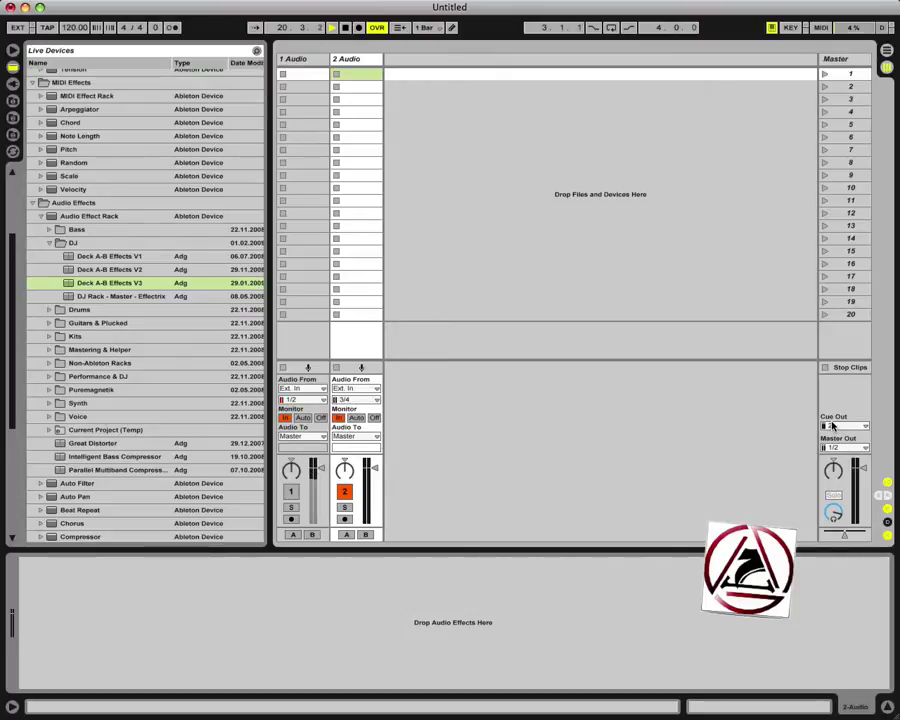
pyautogui.click(832, 426)
pyautogui.click(830, 428)
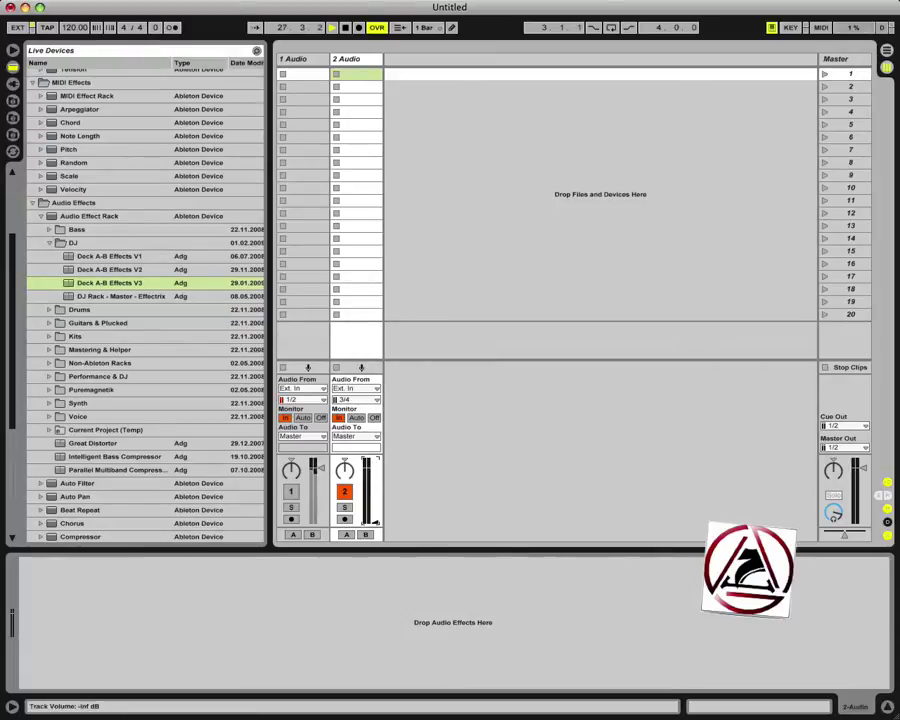
# Audition Ableton track 2 by deactivating, soloing and unsoloing it, ending with it deactivated.
pyautogui.click(344, 491)
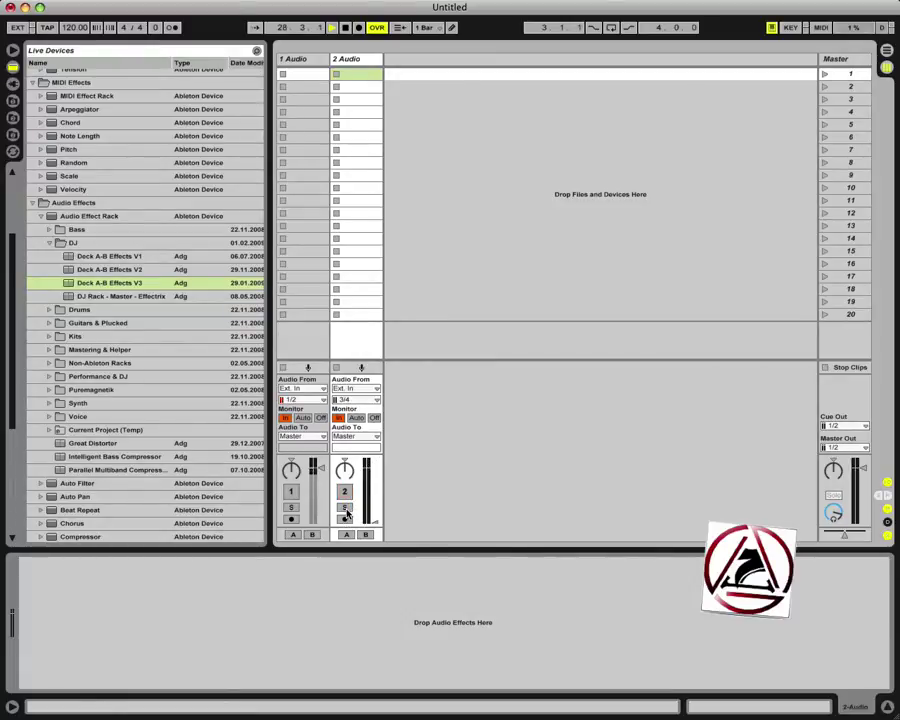
pyautogui.click(346, 510)
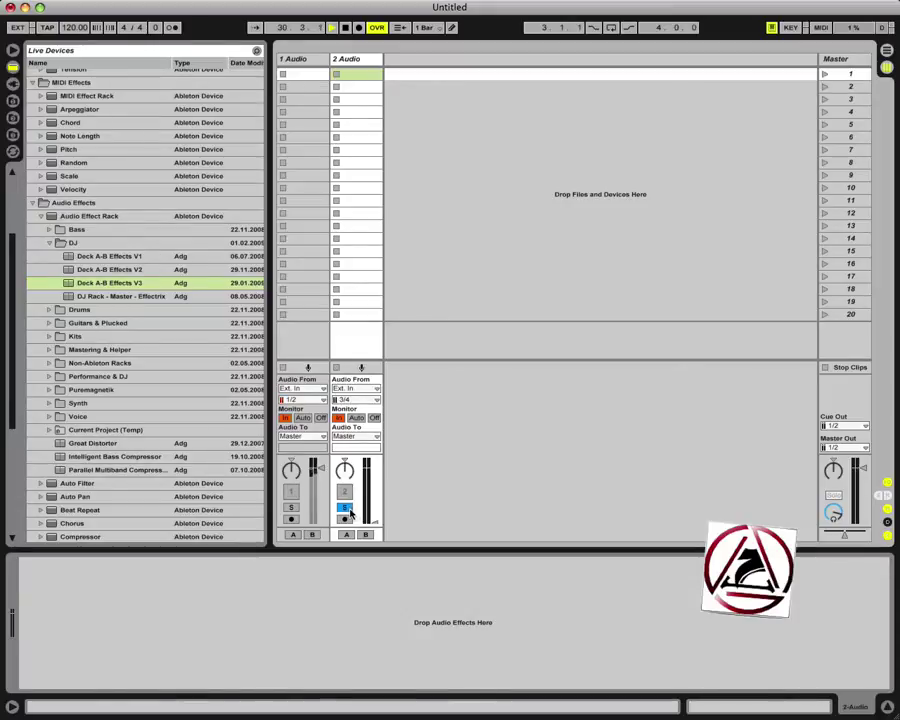
pyautogui.click(346, 510)
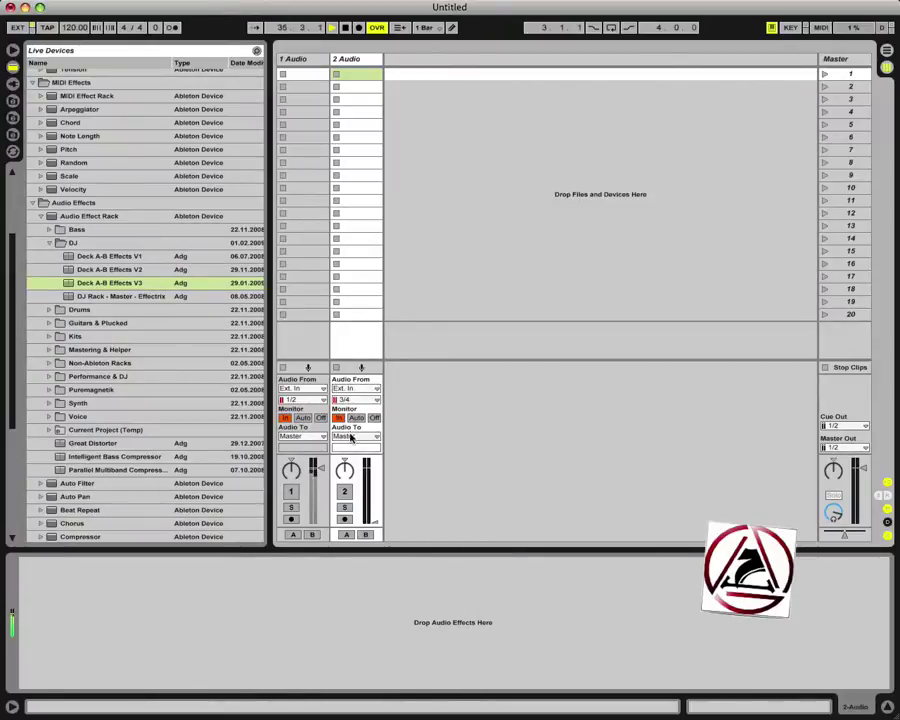
pyautogui.click(343, 491)
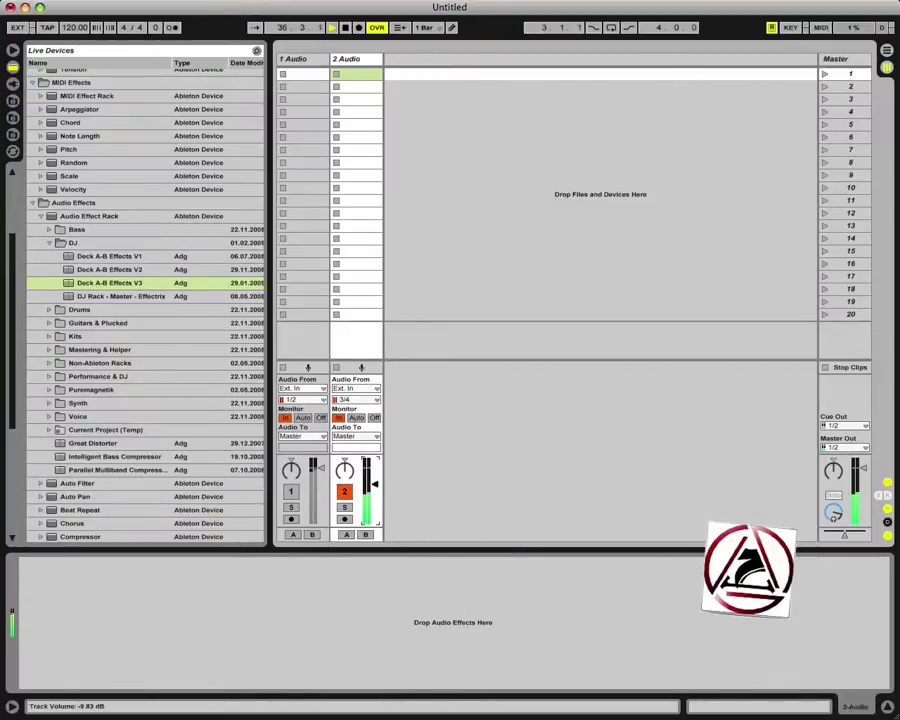
pyautogui.click(346, 493)
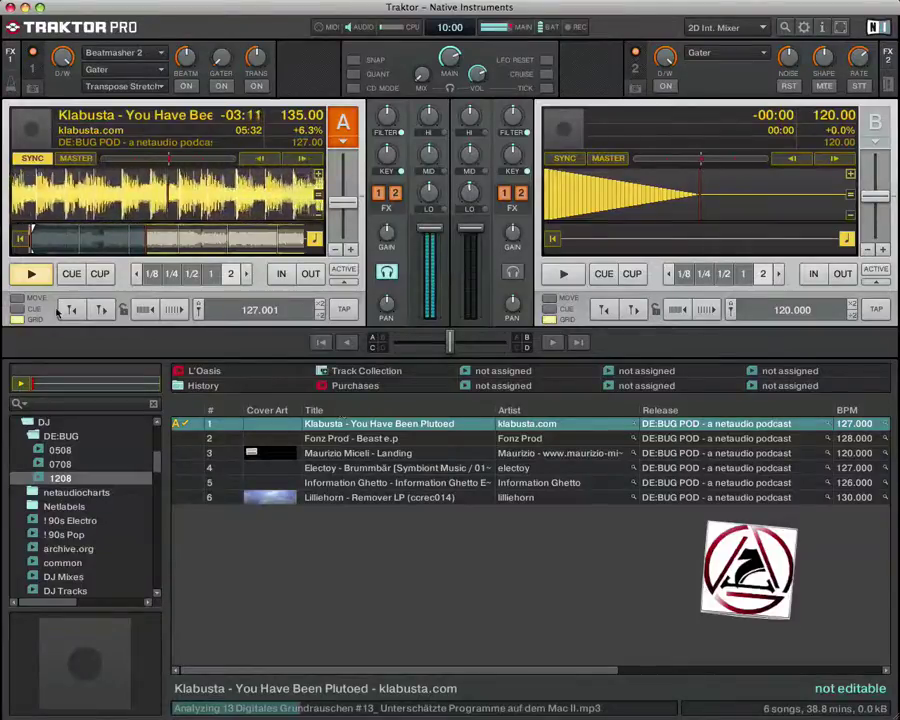
# Pause Deck A's track in Traktor at -03:10, keeping its monitor cue on.
pyautogui.click(31, 273)
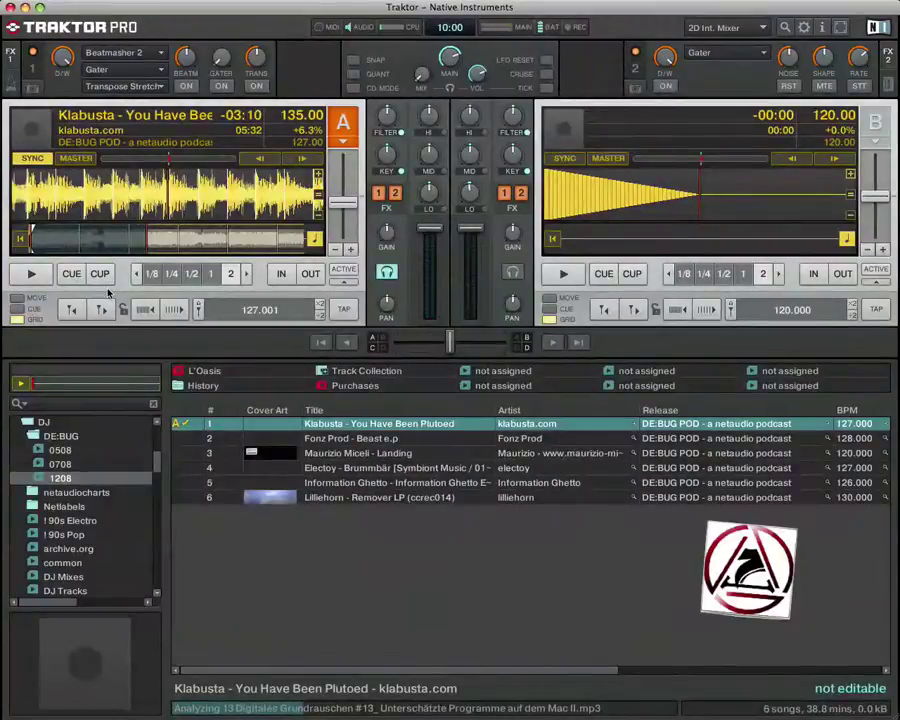